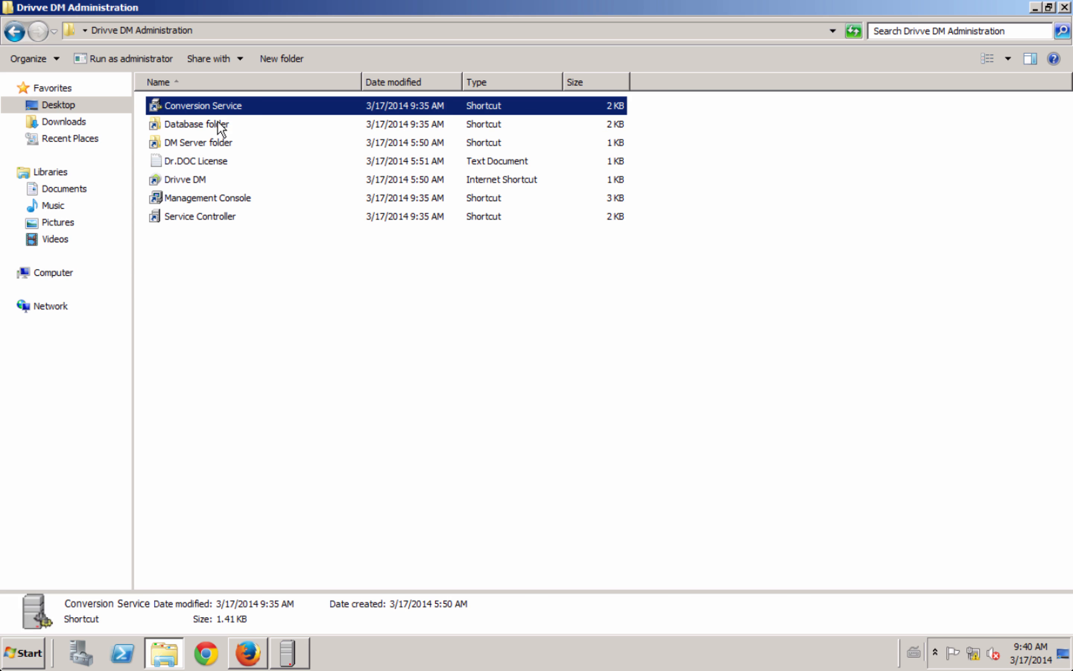
Step: Review the Database folder, DM Server folder and Dr.DOC License entries in the Drivve DM Administration folder
{"action": "left_click", "coordinate": [219, 123]}
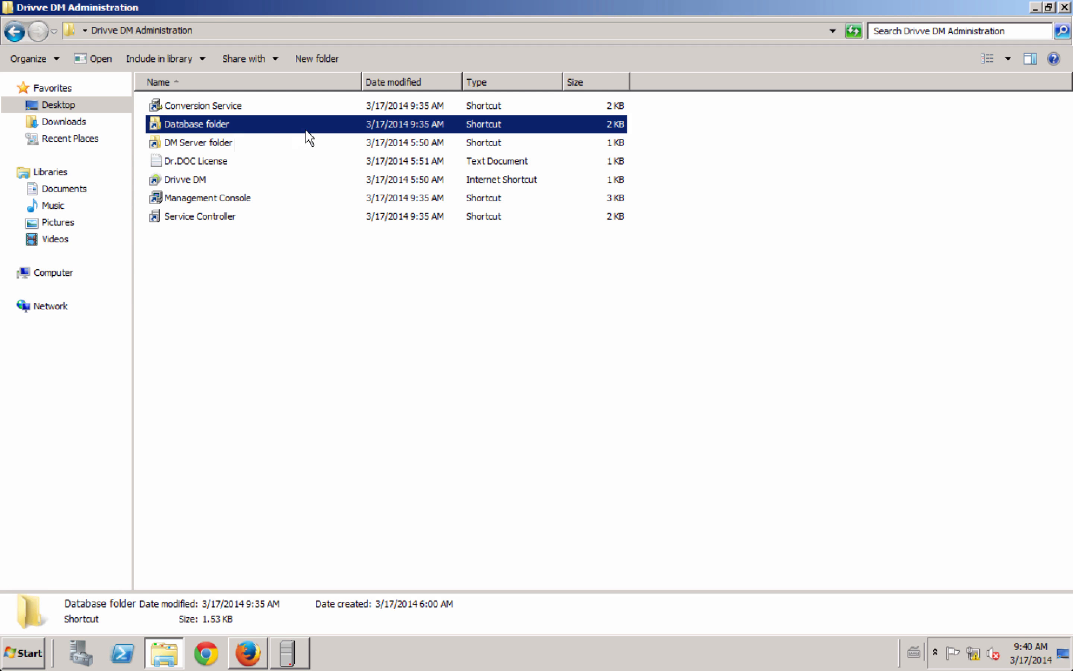
{"action": "left_click", "coordinate": [238, 142]}
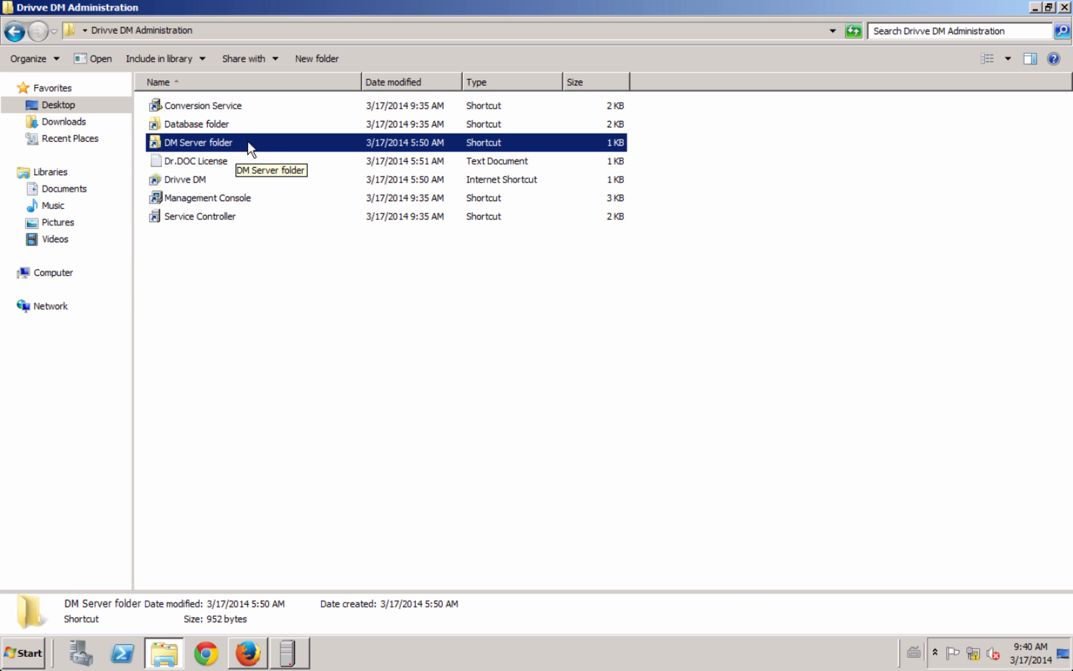
{"action": "left_click", "coordinate": [219, 162]}
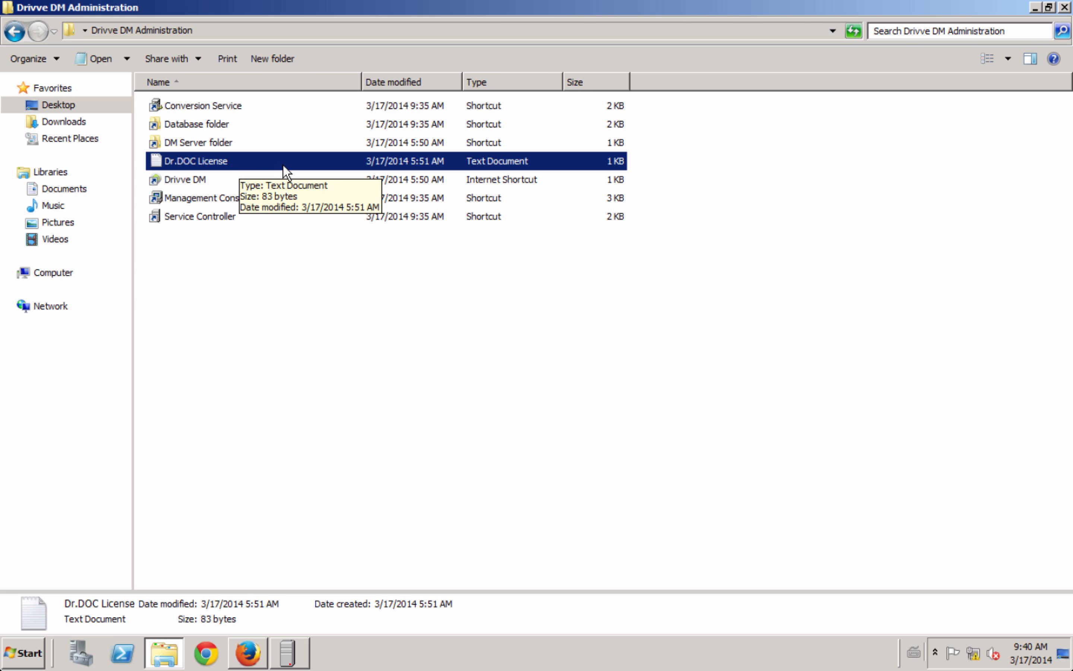
Step: Open the Drivve DM login page in Firefox from its shortcut, view it, and return to the Drivve DM Administration folder
{"action": "left_click", "coordinate": [218, 181]}
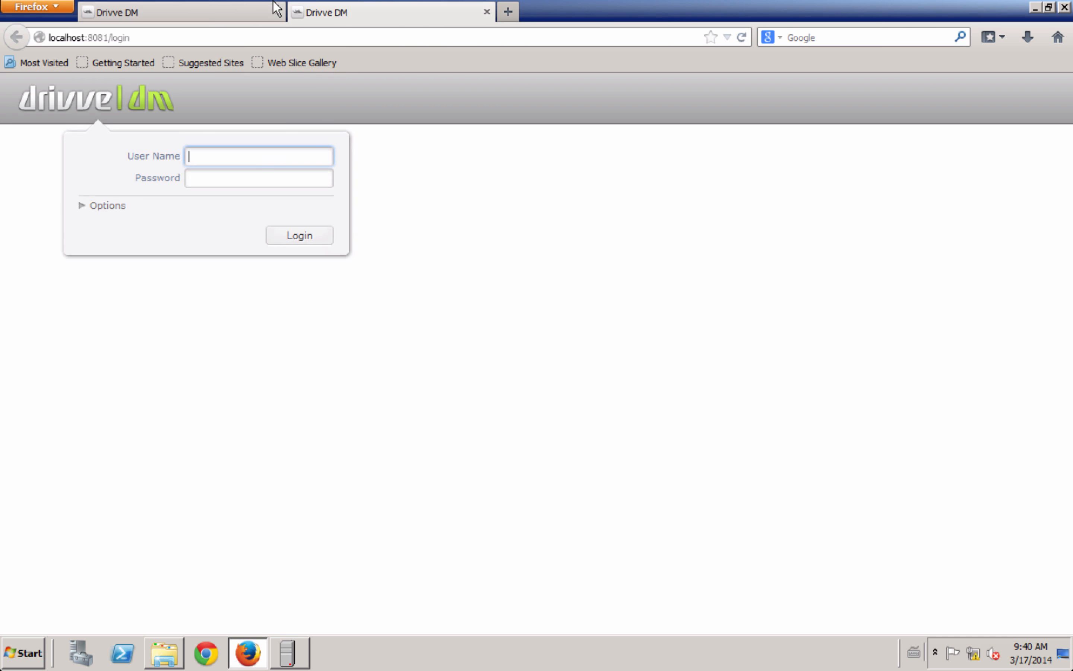
{"action": "left_click", "coordinate": [214, 15]}
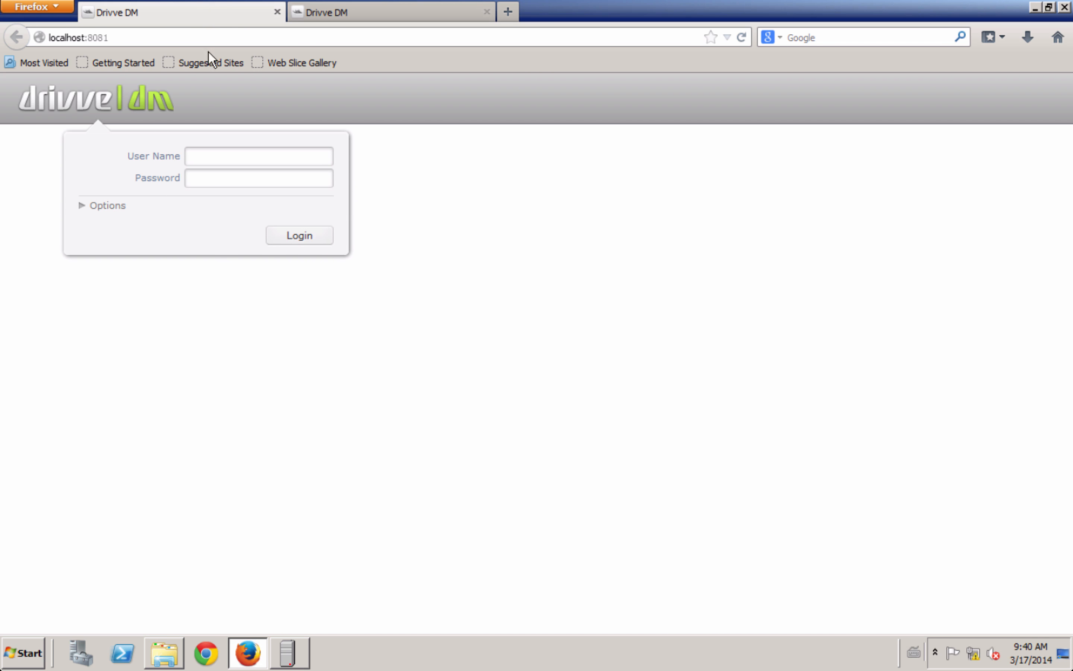
{"action": "left_click", "coordinate": [166, 650]}
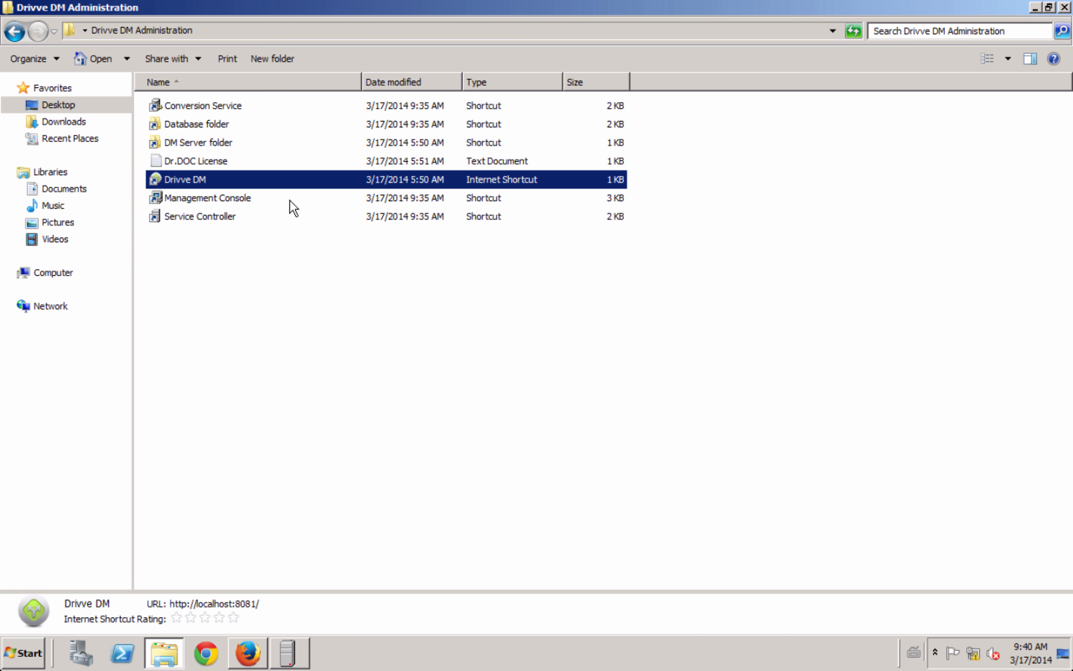
Step: Locate the Management Console and Service Controller shortcuts and launch the Service Controller
{"action": "left_click", "coordinate": [256, 201]}
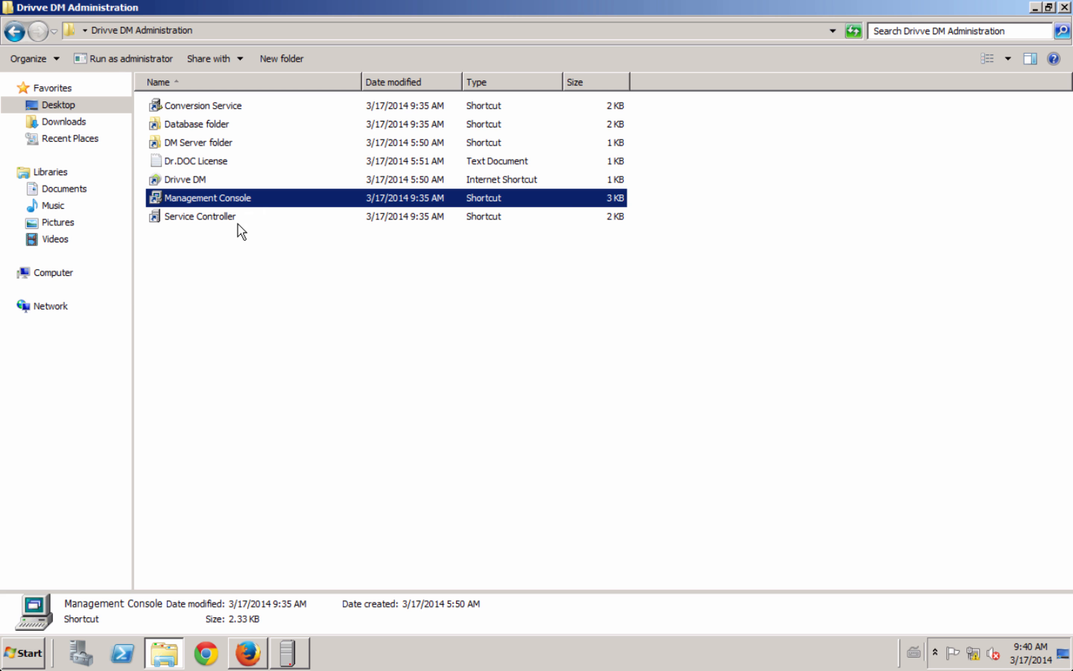
{"action": "left_click", "coordinate": [220, 222]}
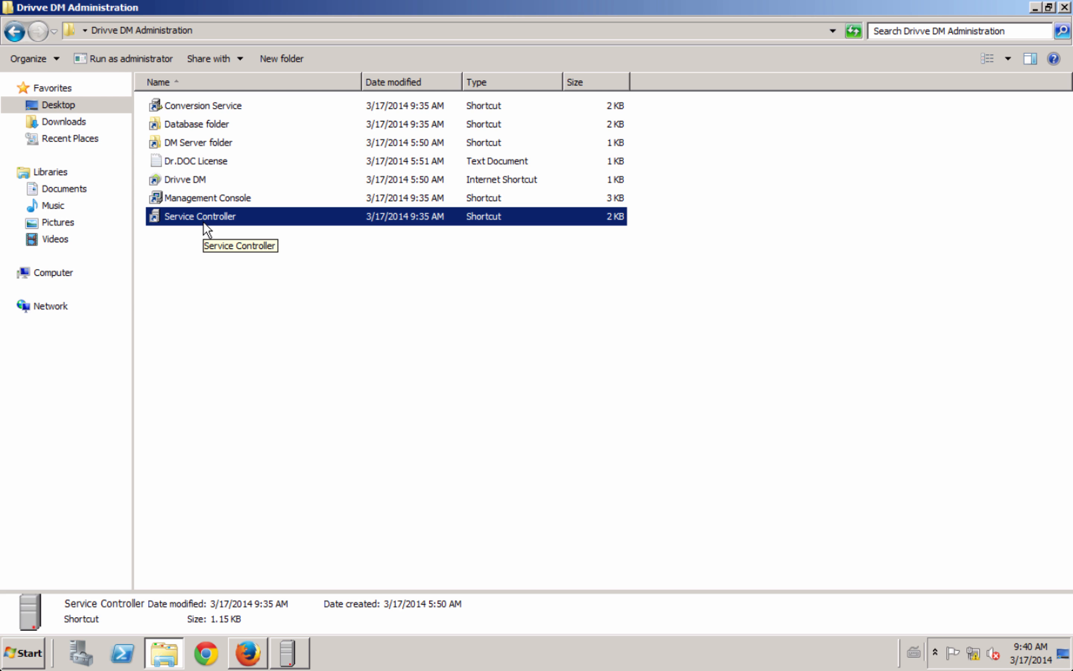
{"action": "double_click", "coordinate": [204, 220]}
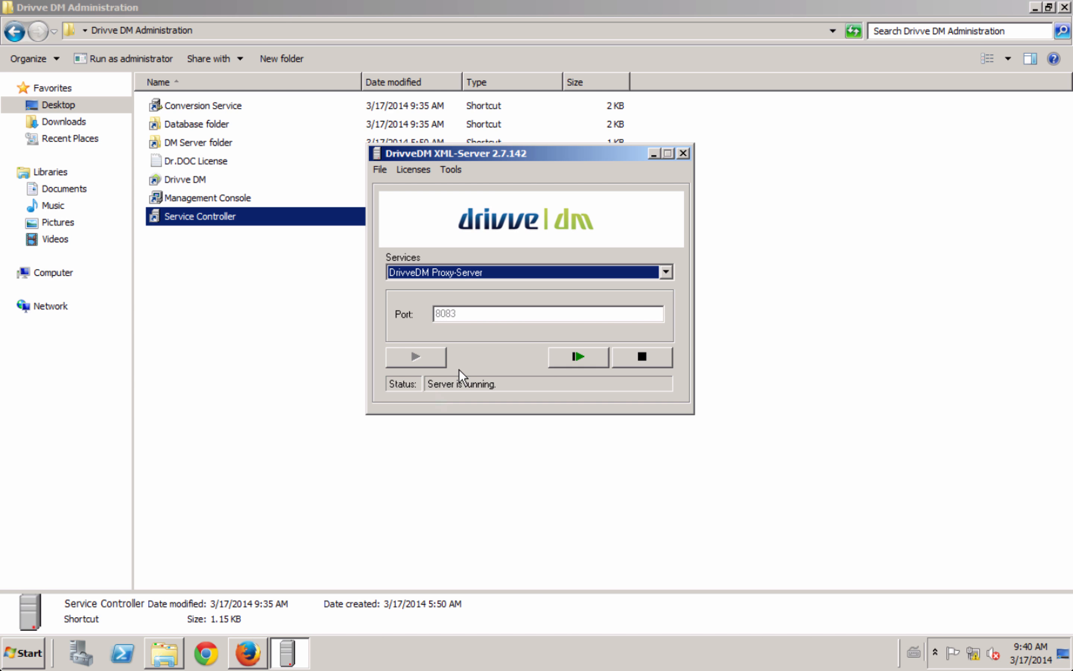
Step: Inspect the port settings and status of the Dr.DOC-Archivservice, DrivveDM Html-Server and DrivveDM XML-Server services
{"action": "left_click", "coordinate": [488, 272]}
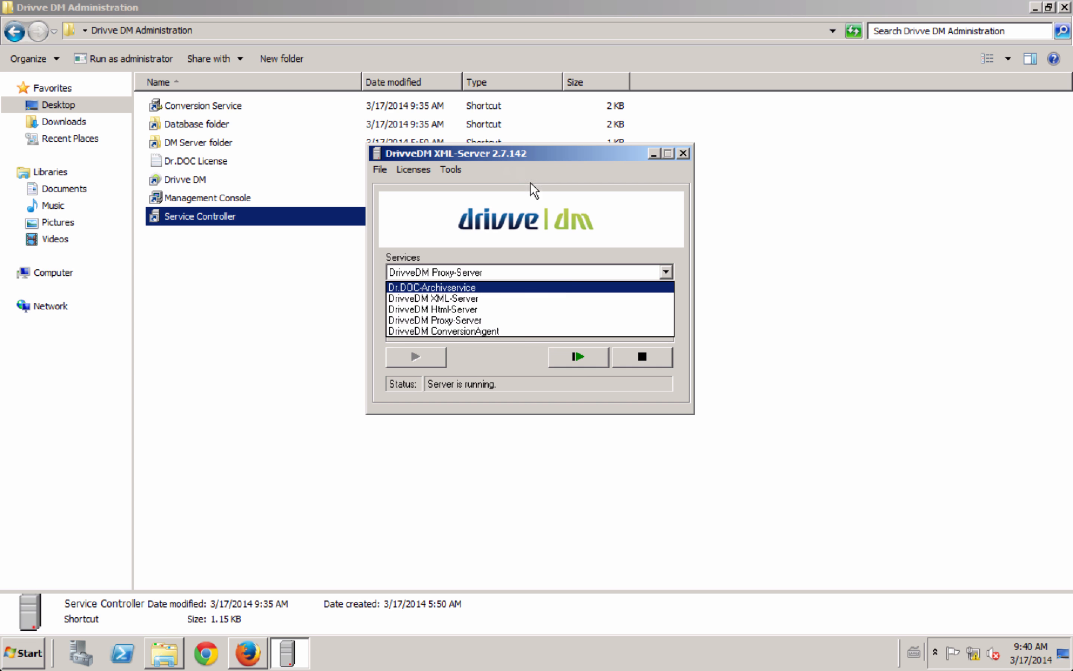
{"action": "left_click", "coordinate": [511, 289]}
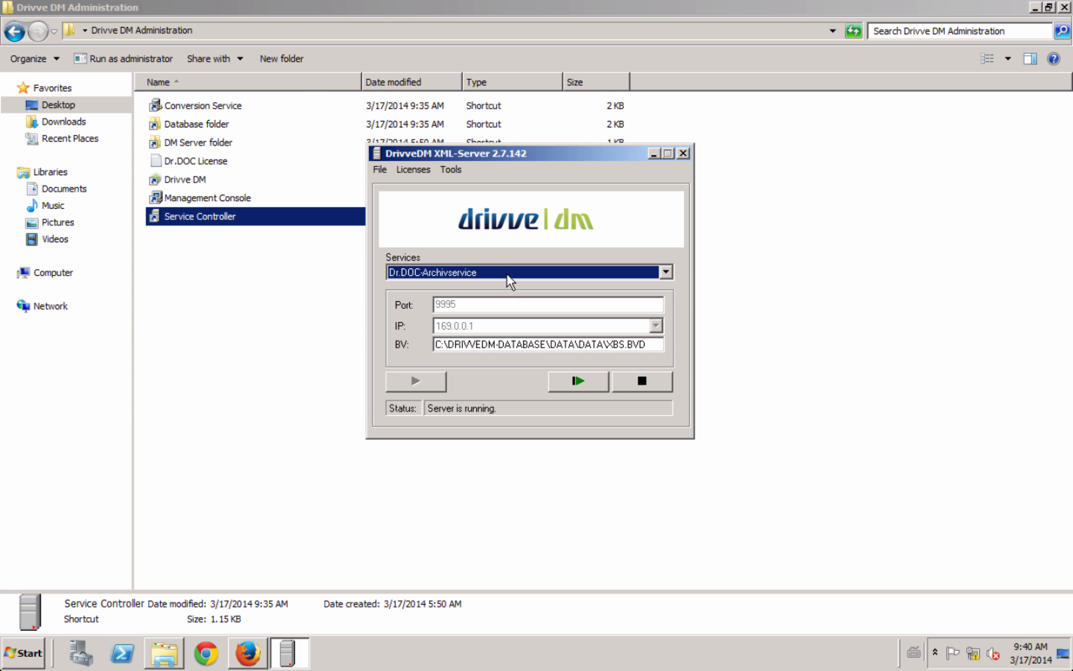
{"action": "left_click", "coordinate": [506, 274]}
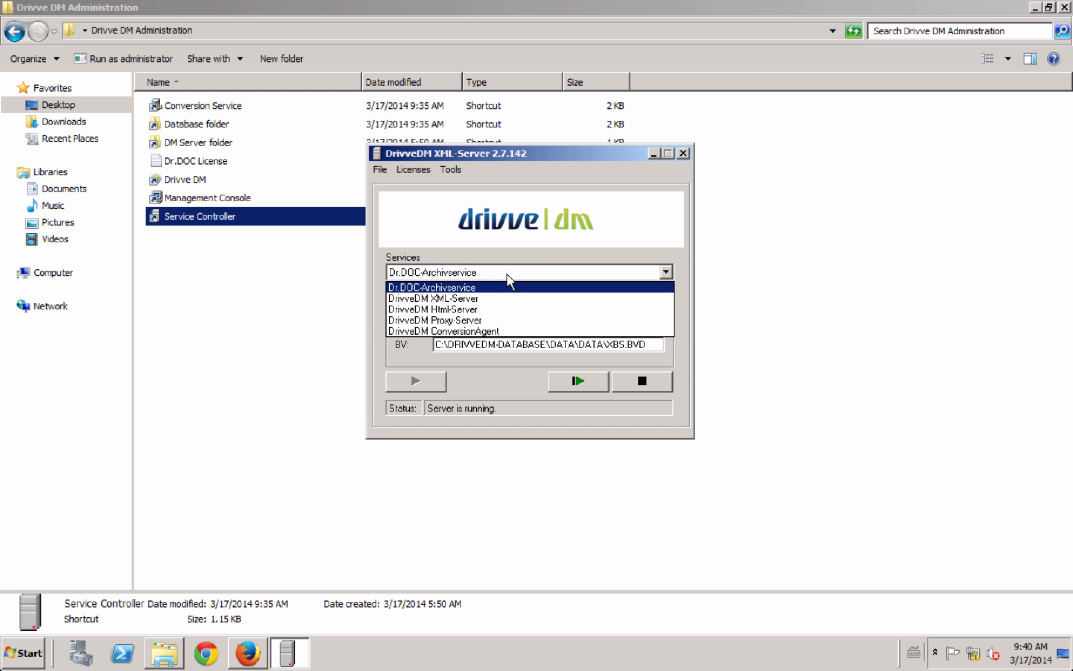
{"action": "left_click", "coordinate": [473, 307]}
{"action": "left_click", "coordinate": [478, 275]}
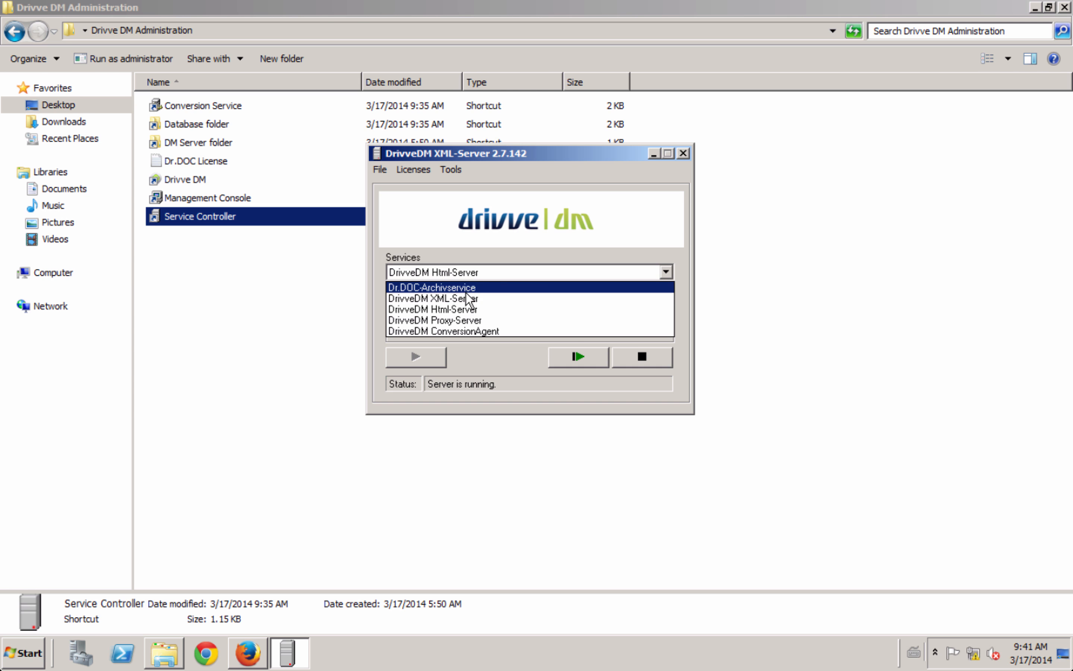
{"action": "left_click", "coordinate": [466, 297]}
{"action": "left_click", "coordinate": [478, 278]}
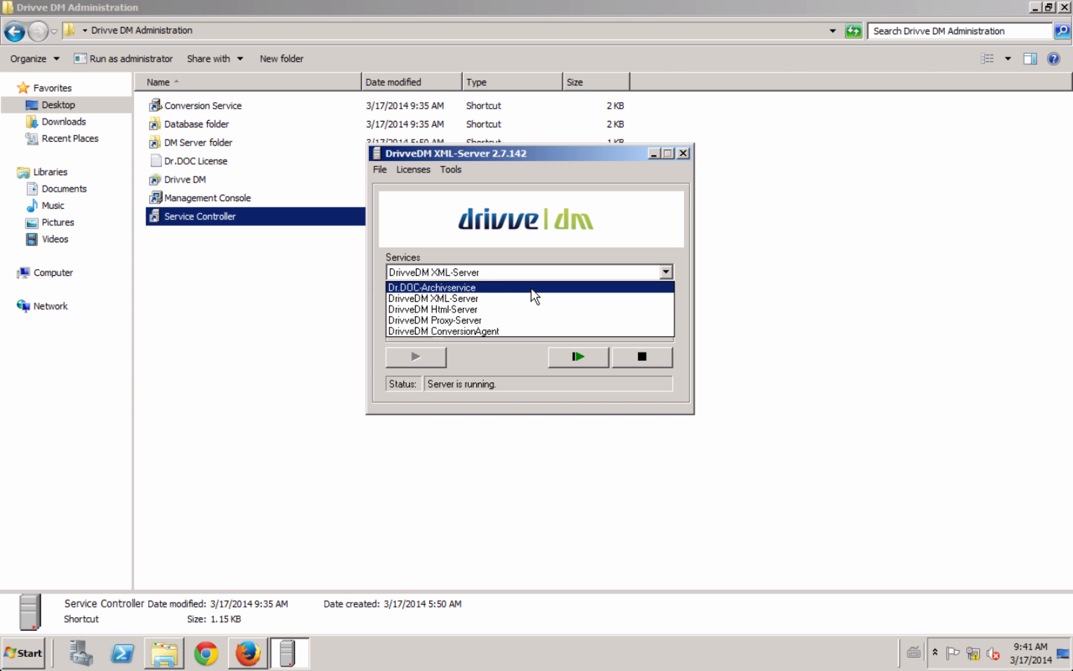
{"action": "left_click", "coordinate": [491, 300]}
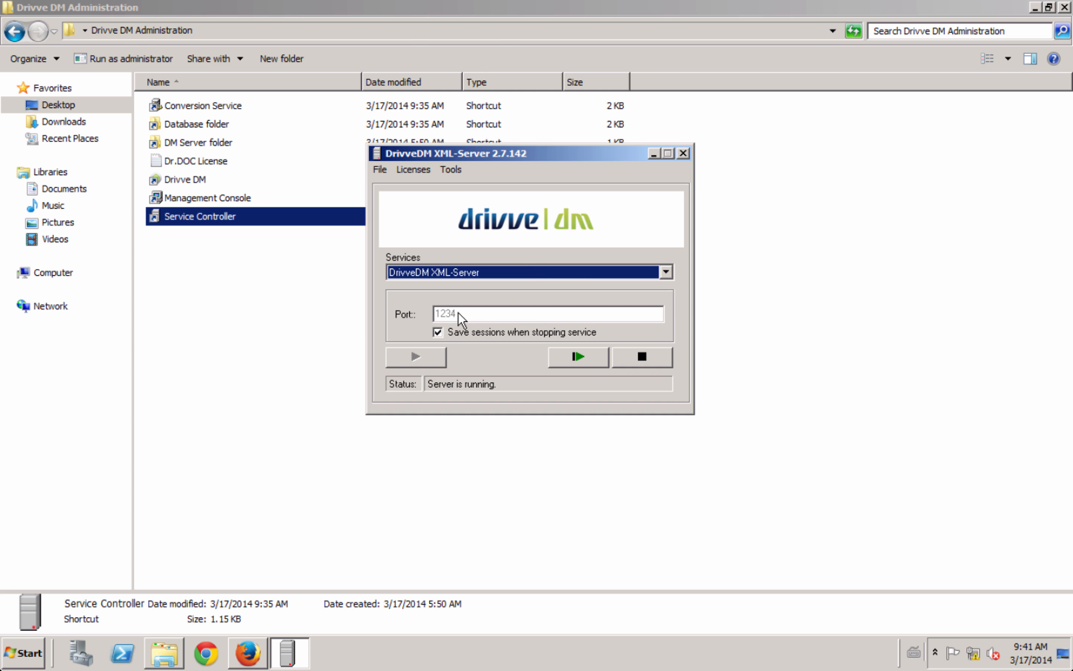
Step: Check the port and status of the DrivveDM Proxy-Server, and return to the DrivveDM Html-Server service
{"action": "left_click", "coordinate": [513, 275]}
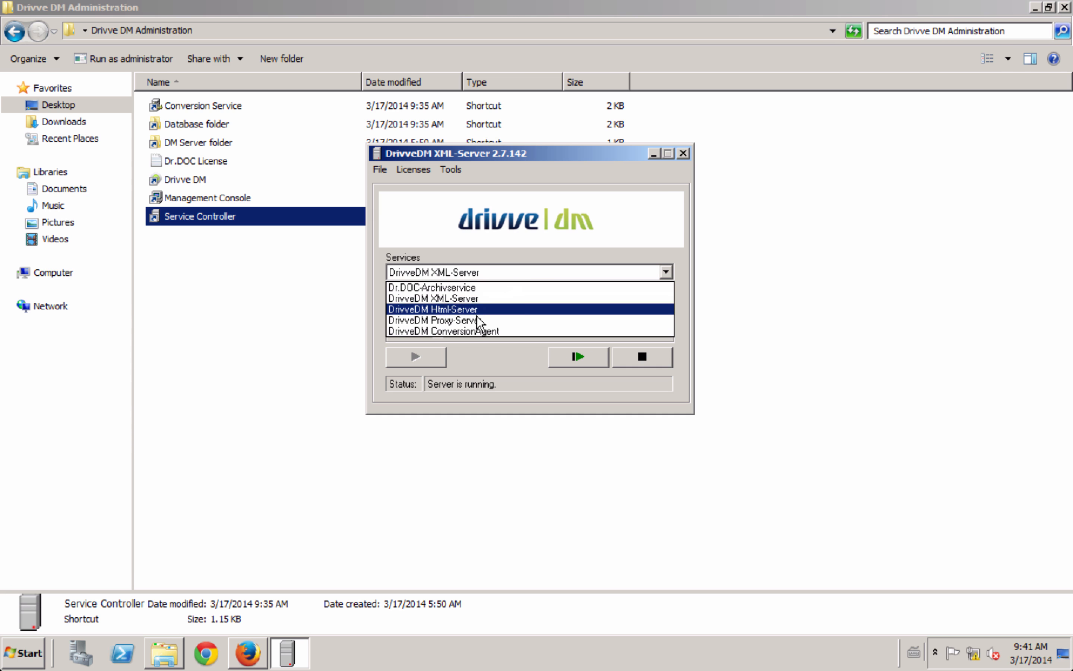
{"action": "left_click", "coordinate": [486, 320]}
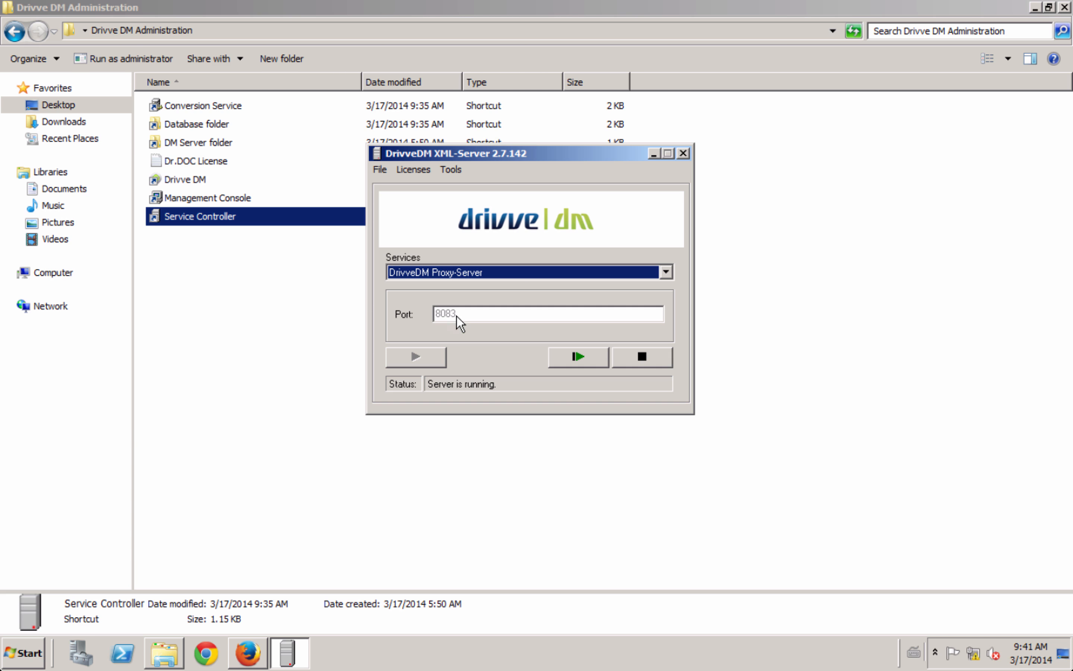
{"action": "left_click", "coordinate": [492, 273]}
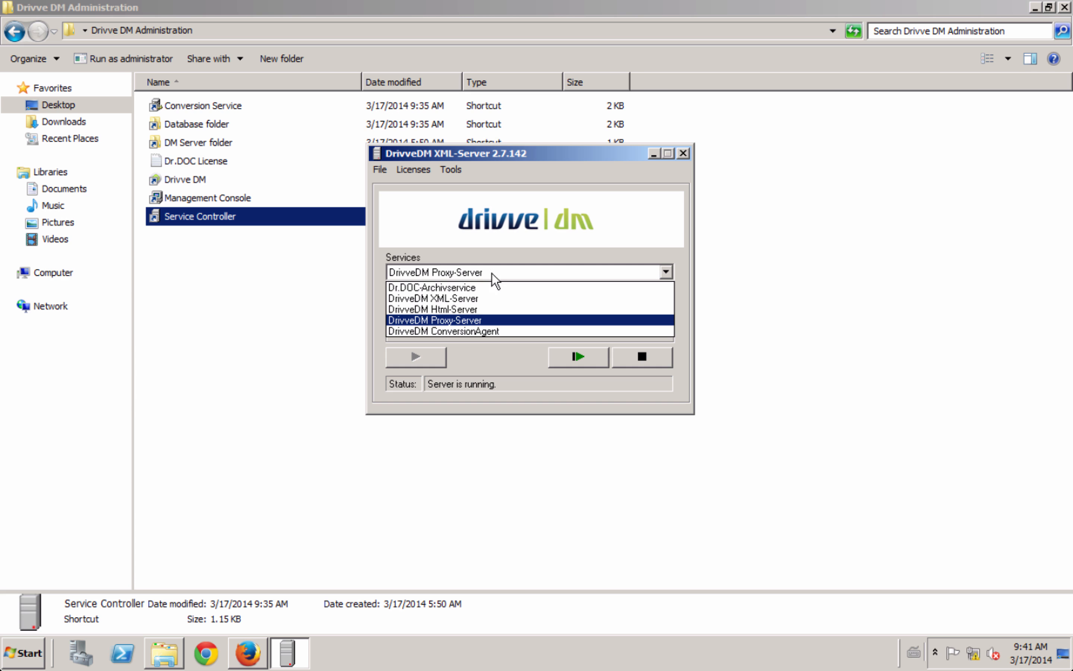
{"action": "left_click", "coordinate": [473, 310]}
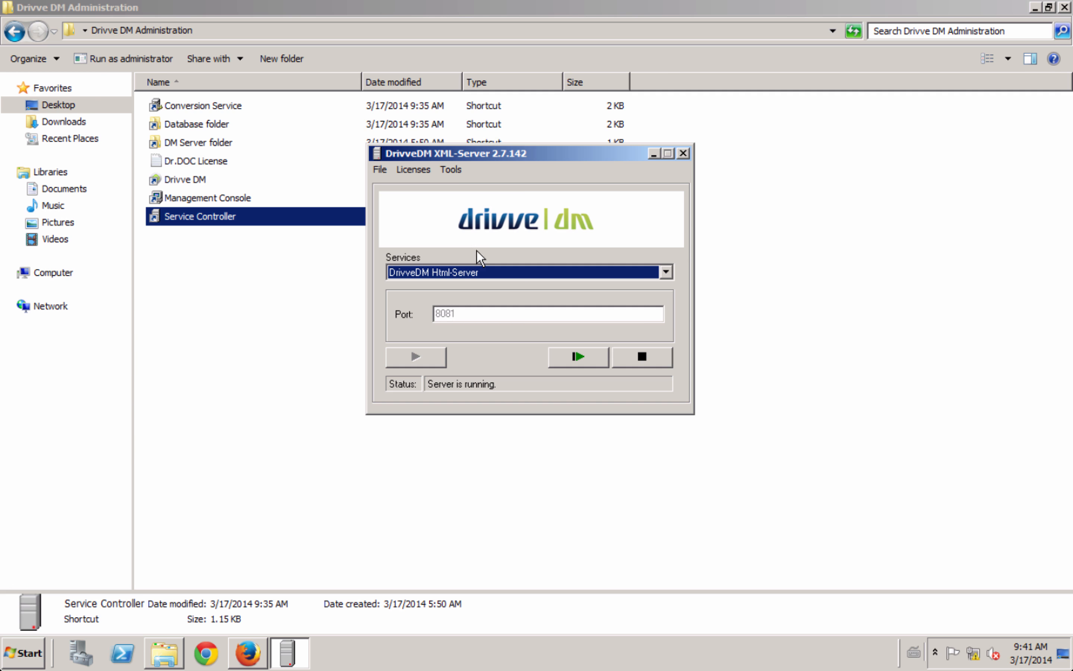
Step: Open the Server Sessions Tool for managing user sessions, view its login settings, and close it
{"action": "left_click", "coordinate": [450, 170]}
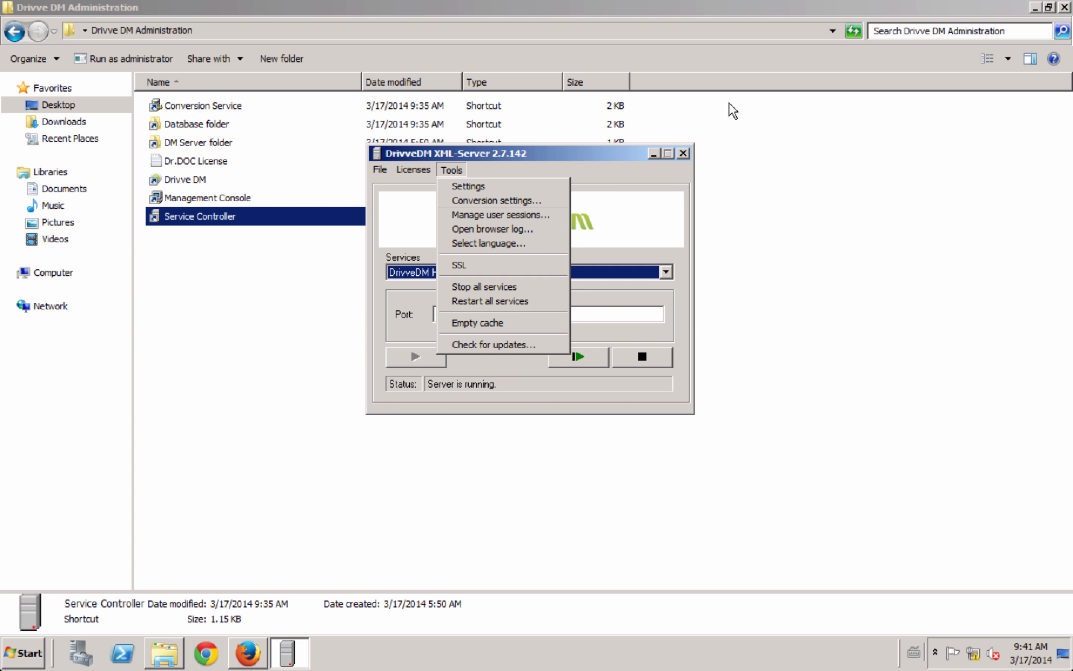
{"action": "left_click", "coordinate": [583, 172]}
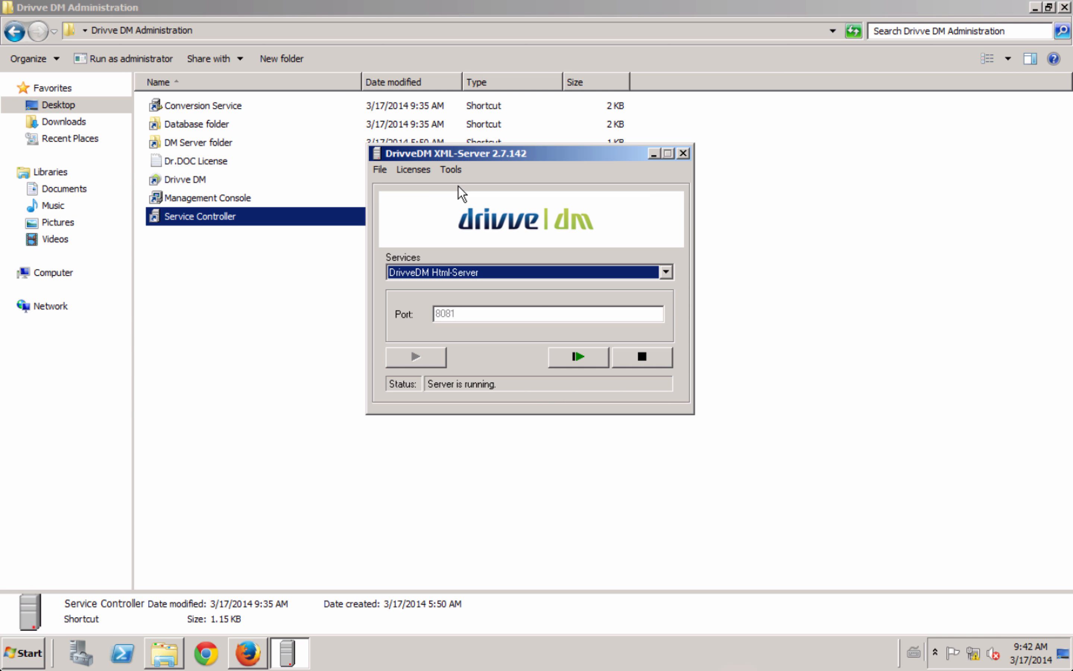
{"action": "left_click", "coordinate": [426, 170]}
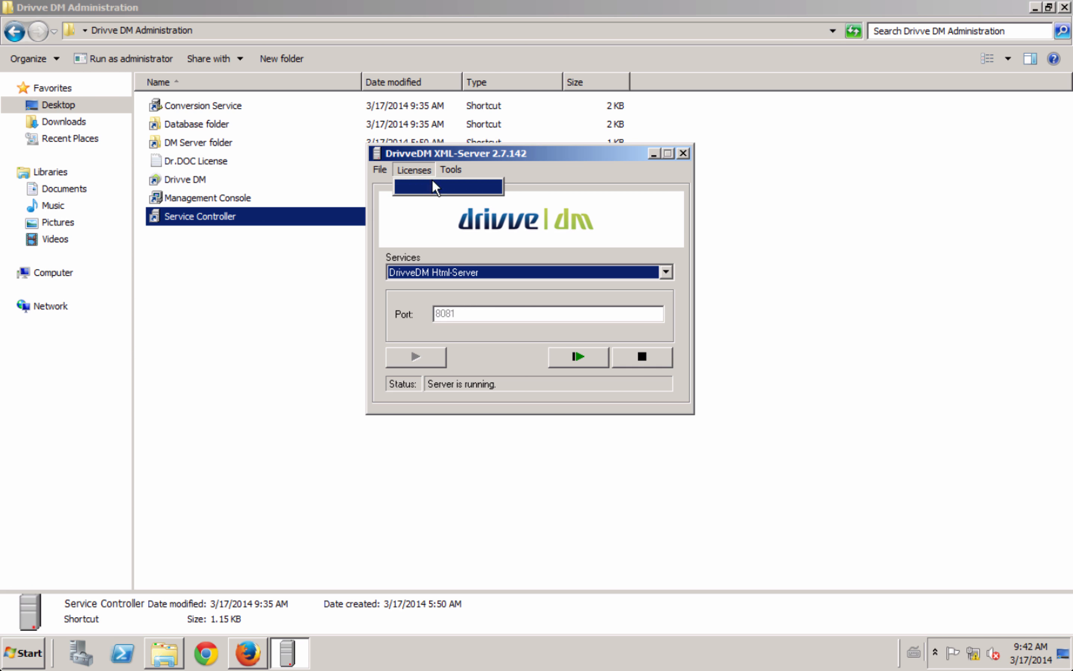
{"action": "mouse_move", "coordinate": [456, 172]}
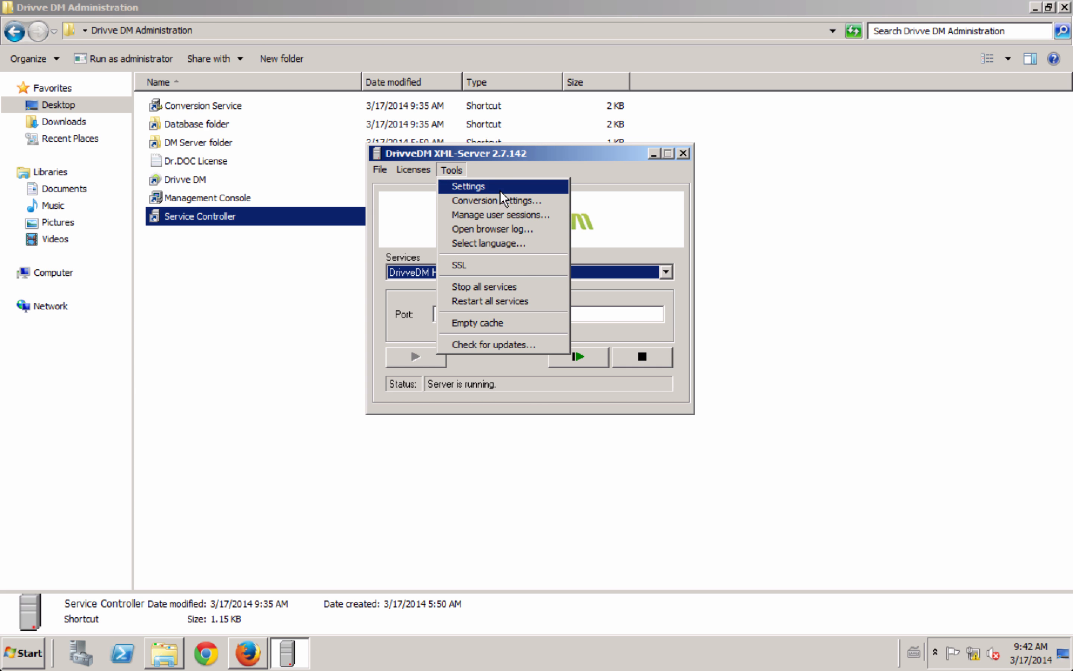
{"action": "left_click", "coordinate": [529, 216]}
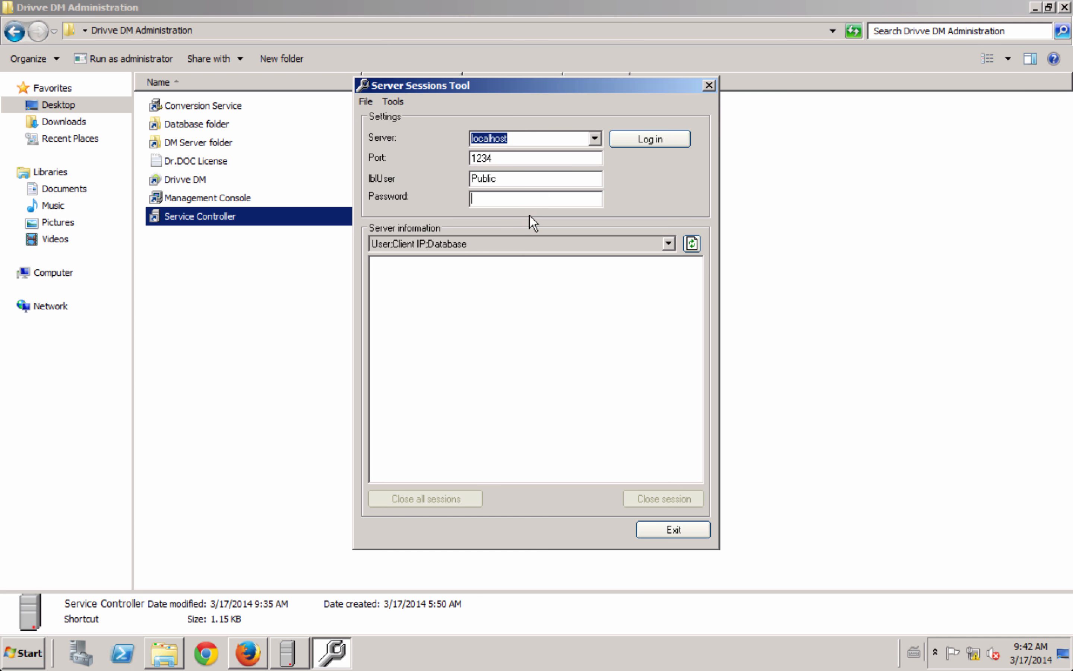
{"action": "left_click", "coordinate": [709, 88]}
Step: Start a check for Drivve DM updates, cancel the update wizard, and return to the service controller
{"action": "left_click", "coordinate": [453, 168]}
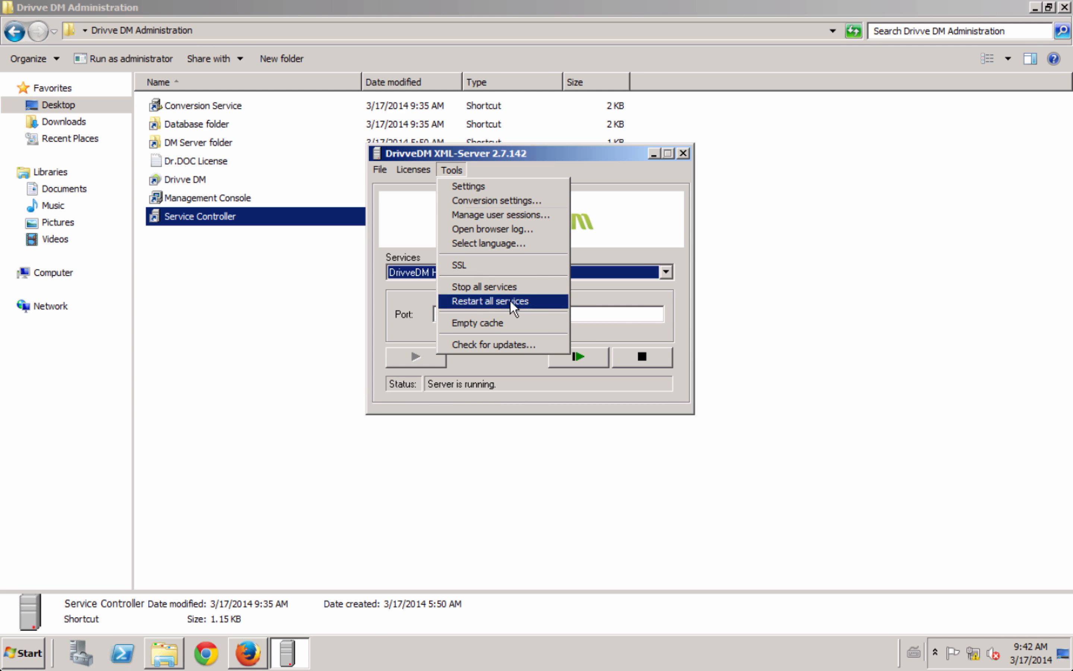
{"action": "left_click", "coordinate": [507, 344]}
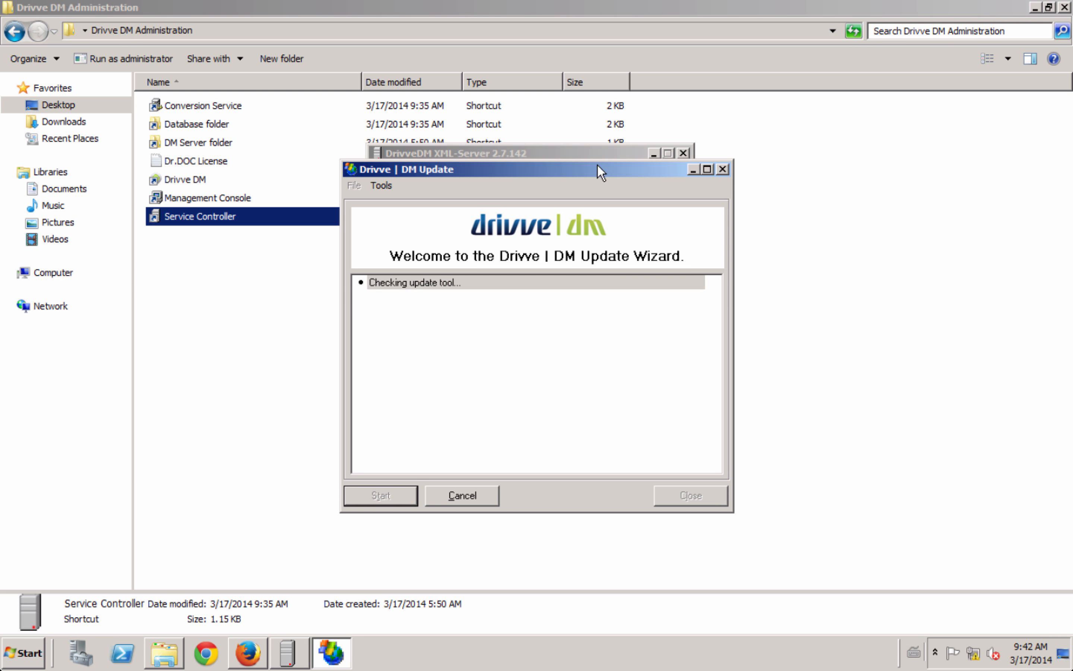
{"action": "left_click", "coordinate": [574, 149]}
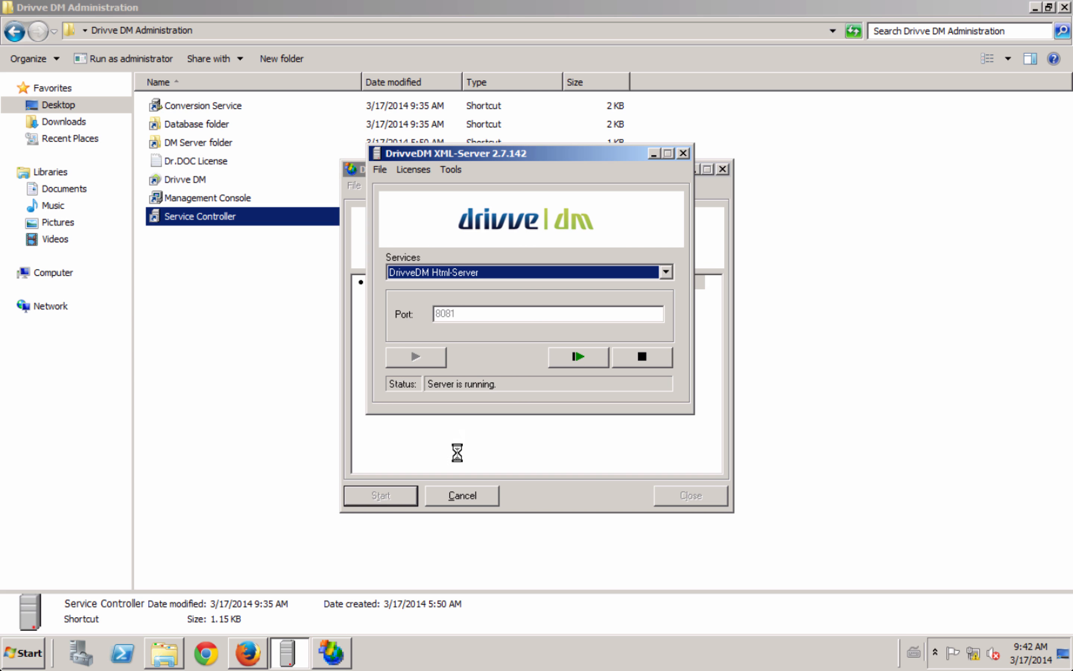
{"action": "left_click", "coordinate": [462, 496]}
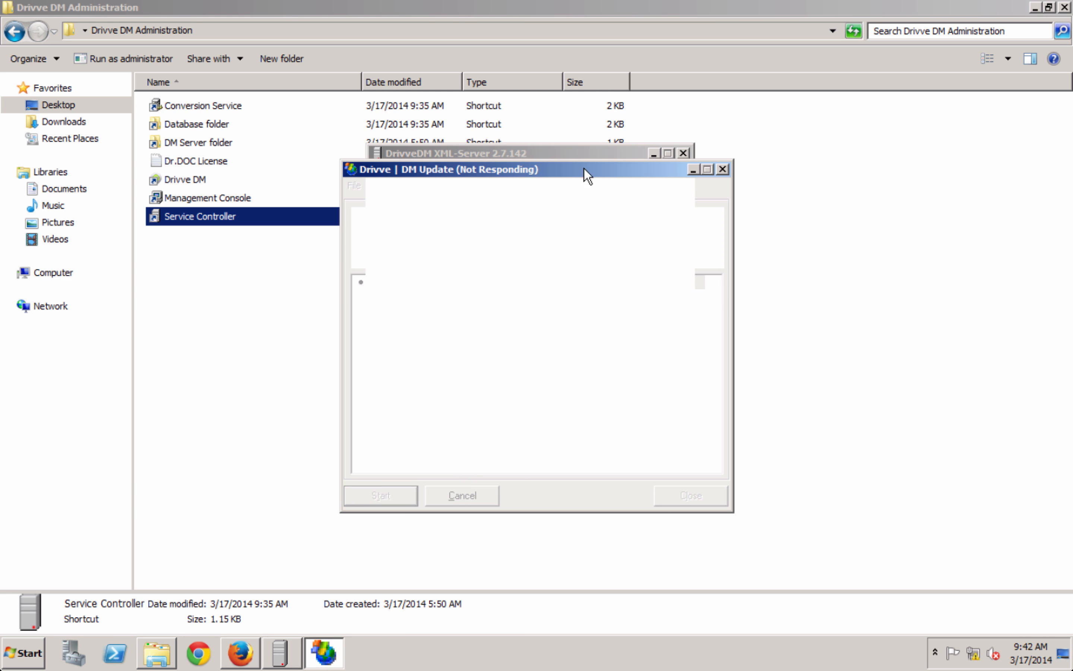
{"action": "left_click", "coordinate": [559, 150]}
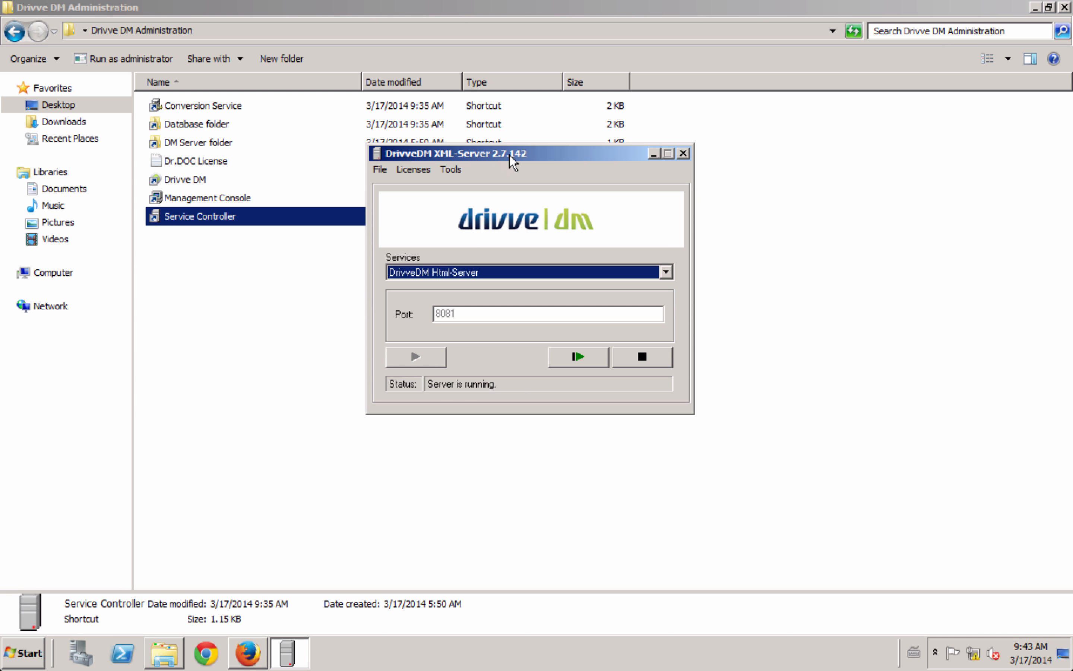
Step: Open the server settings and select the XBS database in the Drivve DM domain list
{"action": "left_click", "coordinate": [451, 171]}
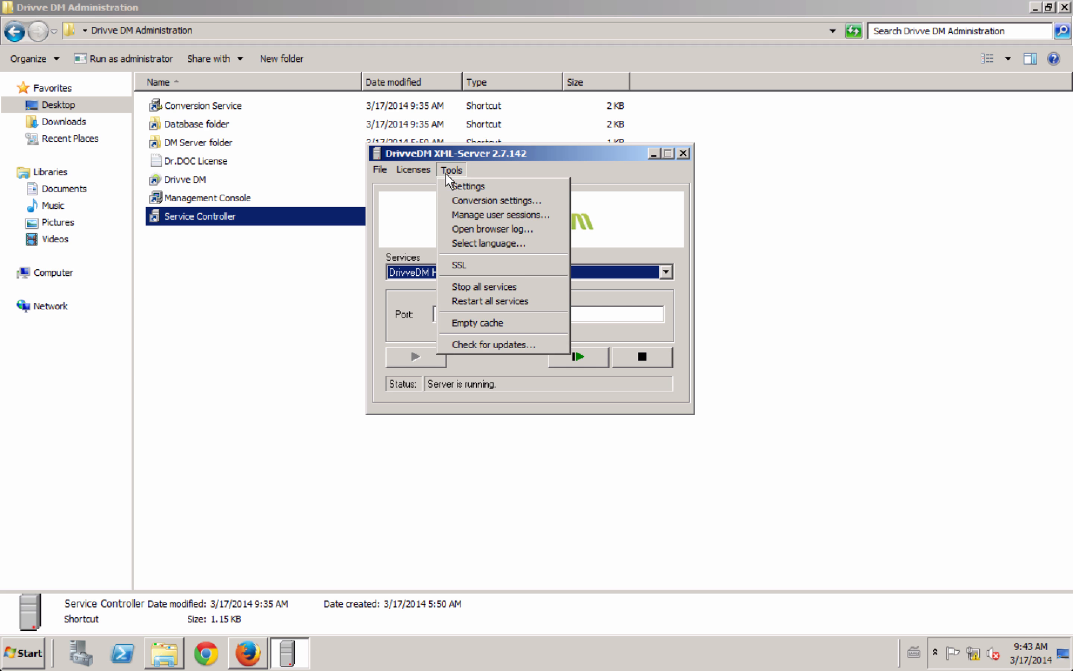
{"action": "left_click", "coordinate": [460, 184]}
{"action": "left_click_drag", "start_coordinate": [433, 108], "coordinate": [646, 128]}
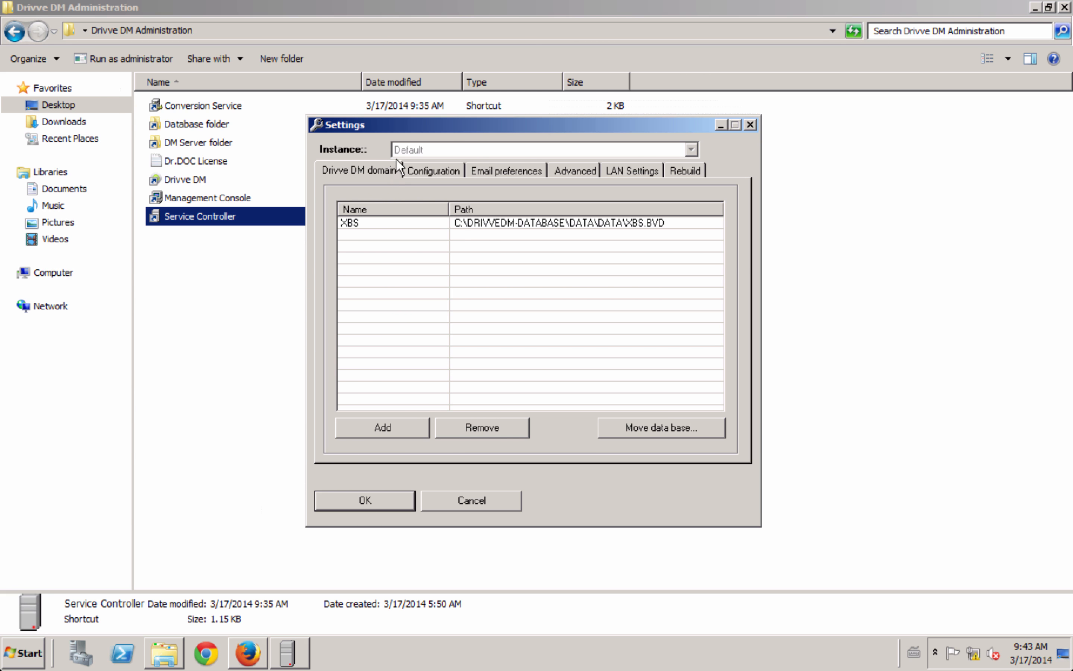
{"action": "left_click", "coordinate": [497, 221]}
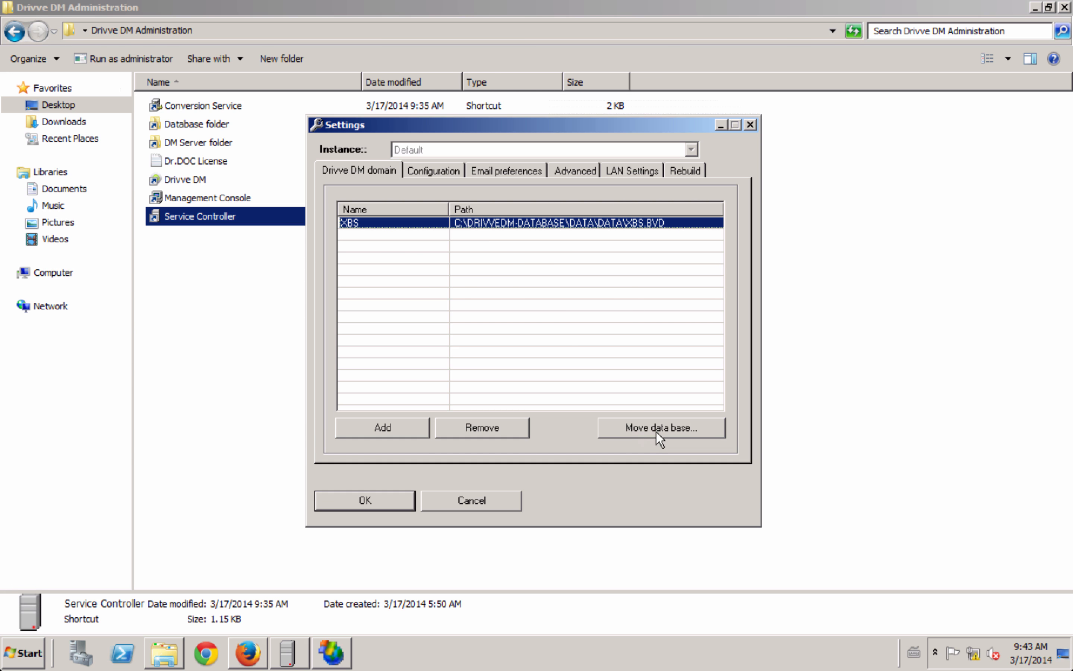
Step: Review the configuration, email preferences and advanced settings of the Drivve DM server
{"action": "left_click", "coordinate": [450, 177]}
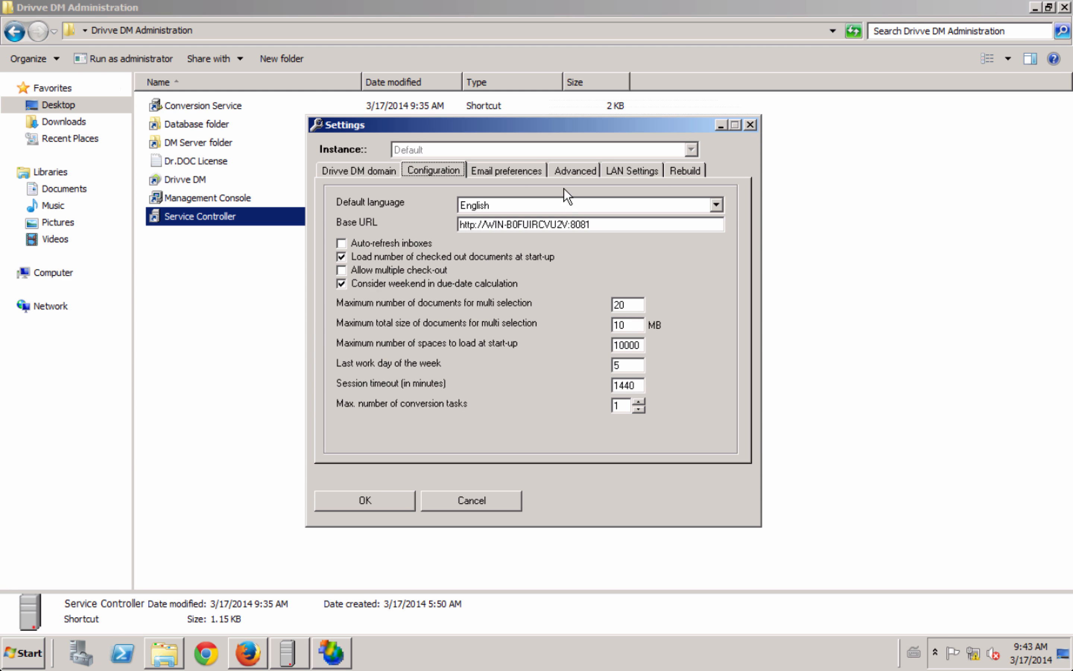
{"action": "left_click", "coordinate": [519, 171]}
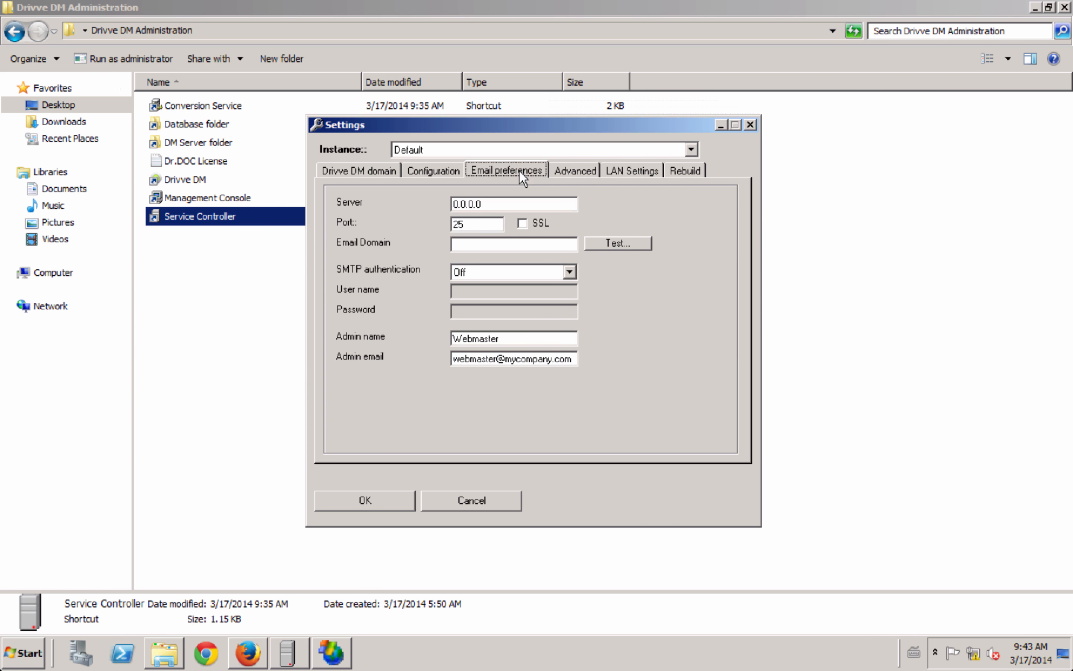
{"action": "left_click", "coordinate": [584, 172]}
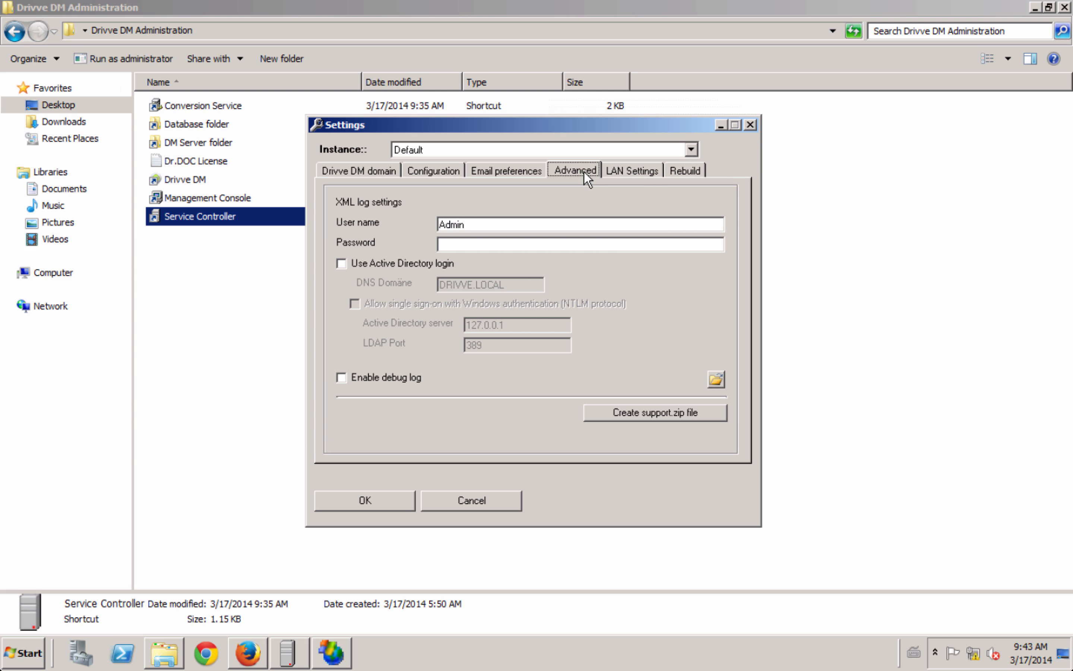
Step: Try Active Directory login with Windows single sign-on, decline installing the Http-Service, and turn Active Directory login off again
{"action": "left_click", "coordinate": [401, 262]}
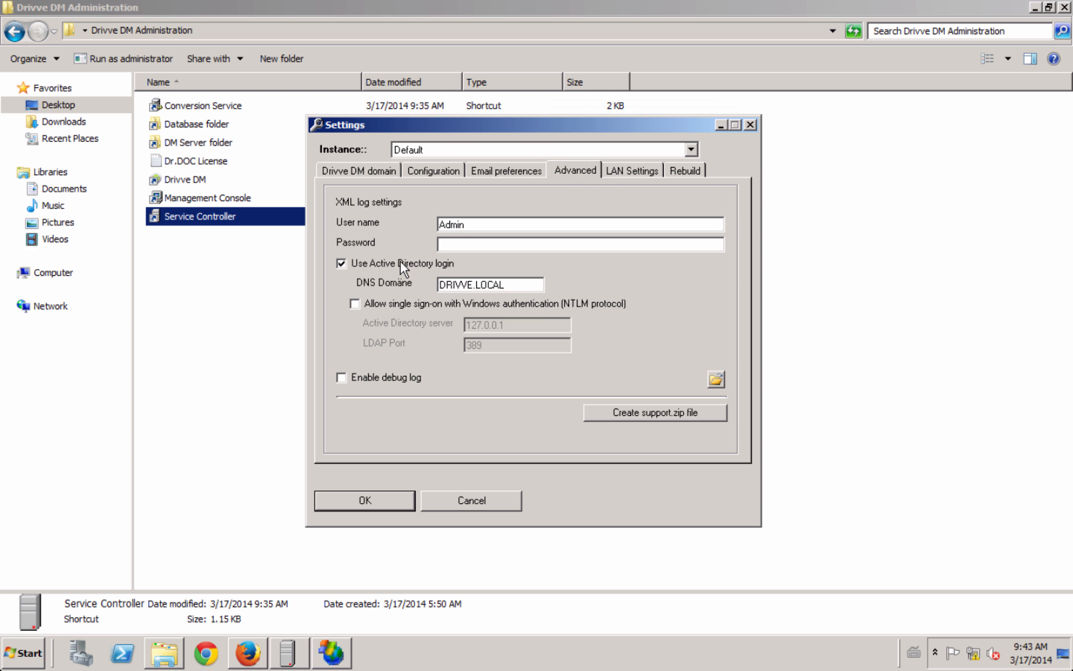
{"action": "left_click", "coordinate": [385, 298]}
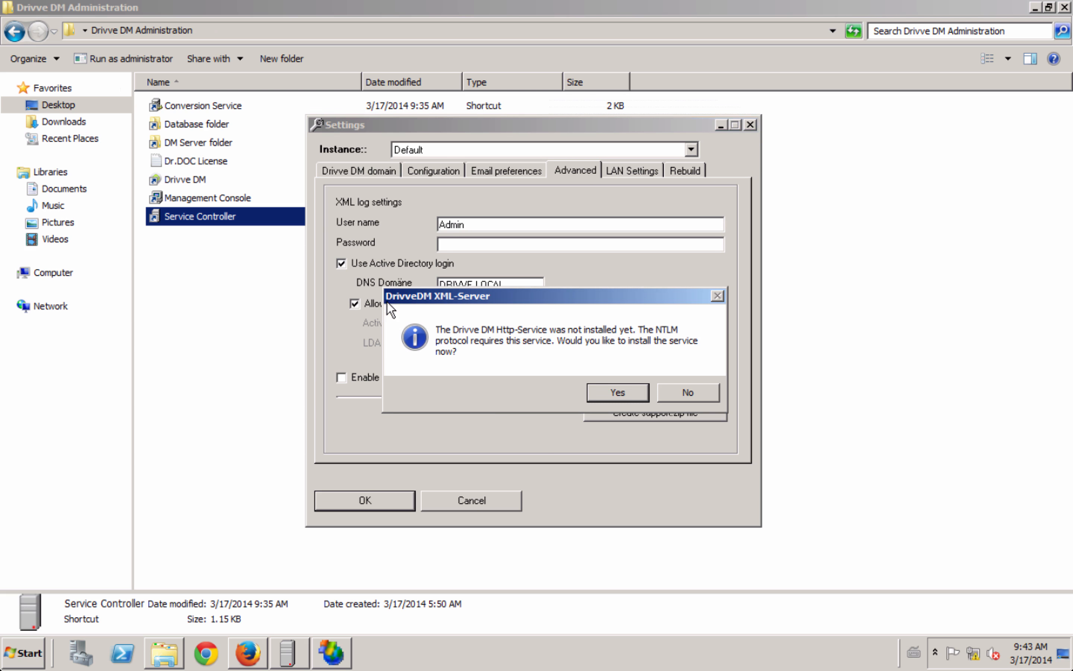
{"action": "left_click", "coordinate": [698, 399]}
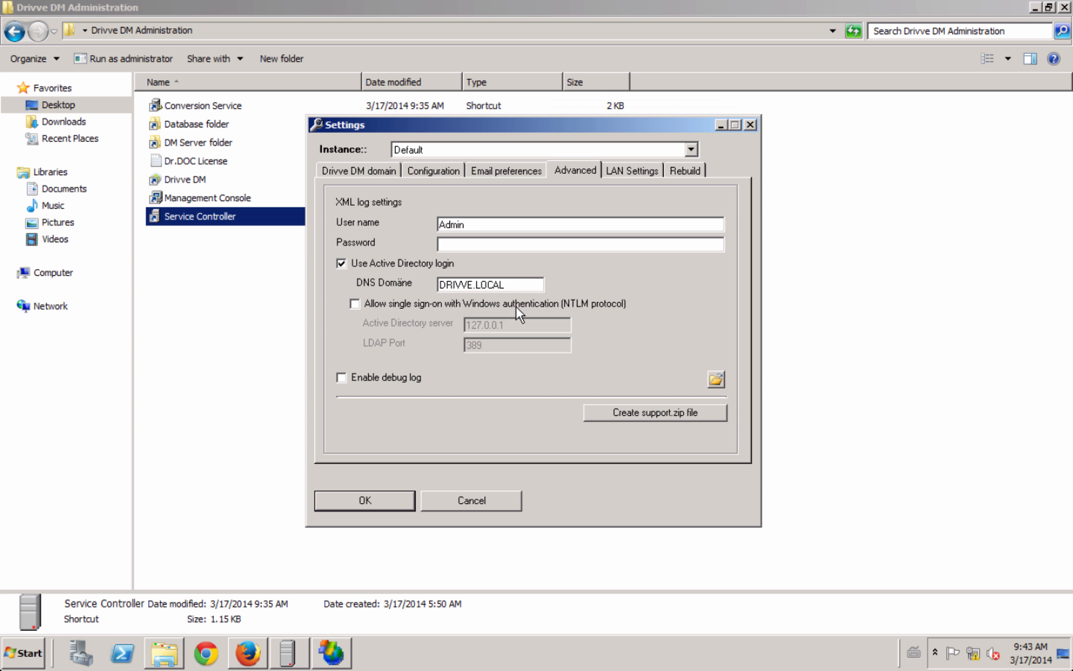
{"action": "left_click", "coordinate": [388, 266]}
Step: Review the LAN proxy settings and the daily database rebuild settings, and close the server settings without saving
{"action": "left_click", "coordinate": [640, 174]}
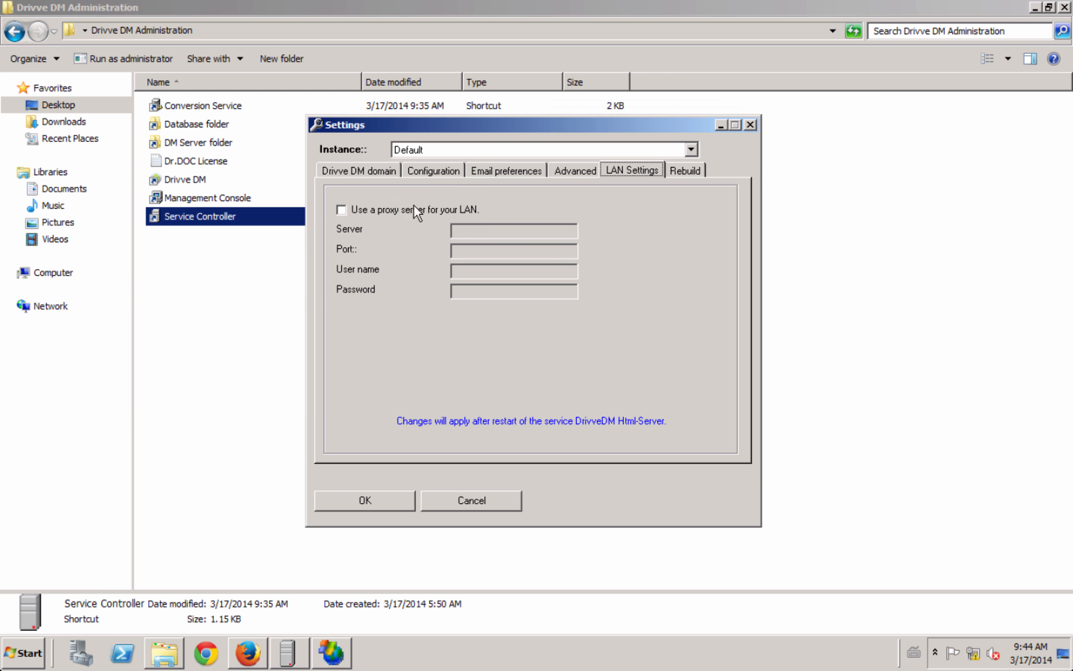
{"action": "left_click", "coordinate": [684, 173]}
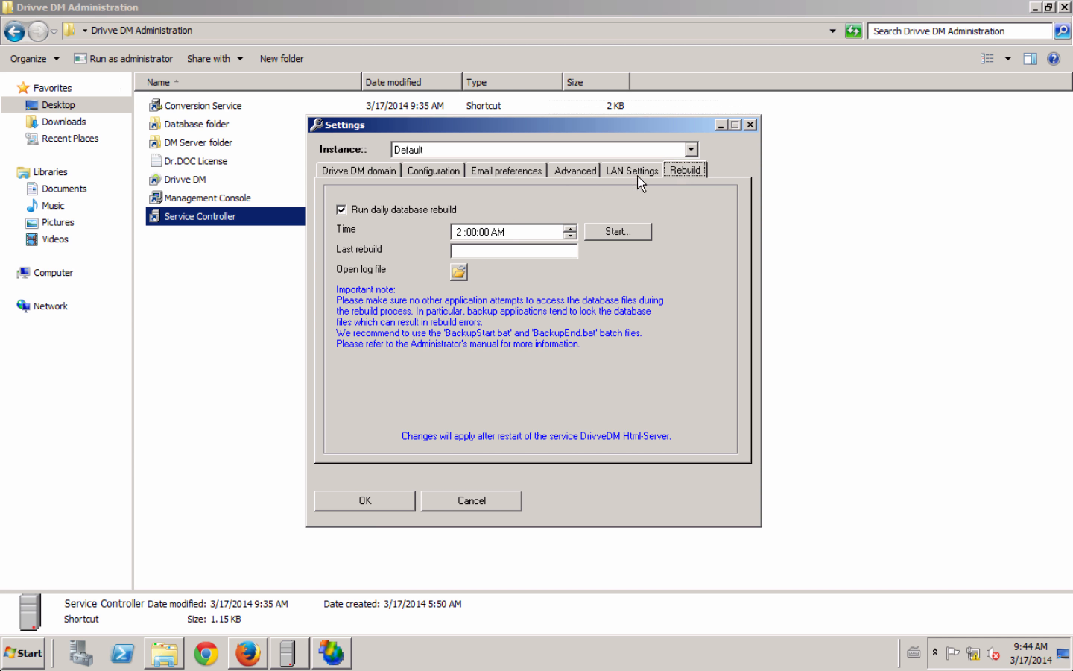
{"action": "left_click", "coordinate": [459, 499]}
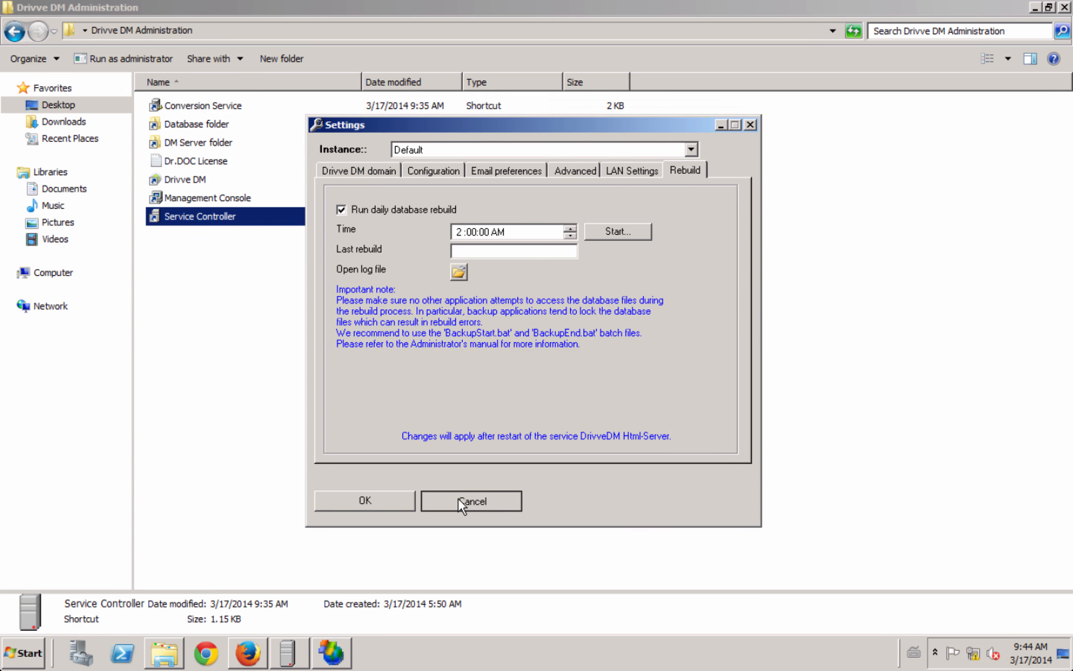